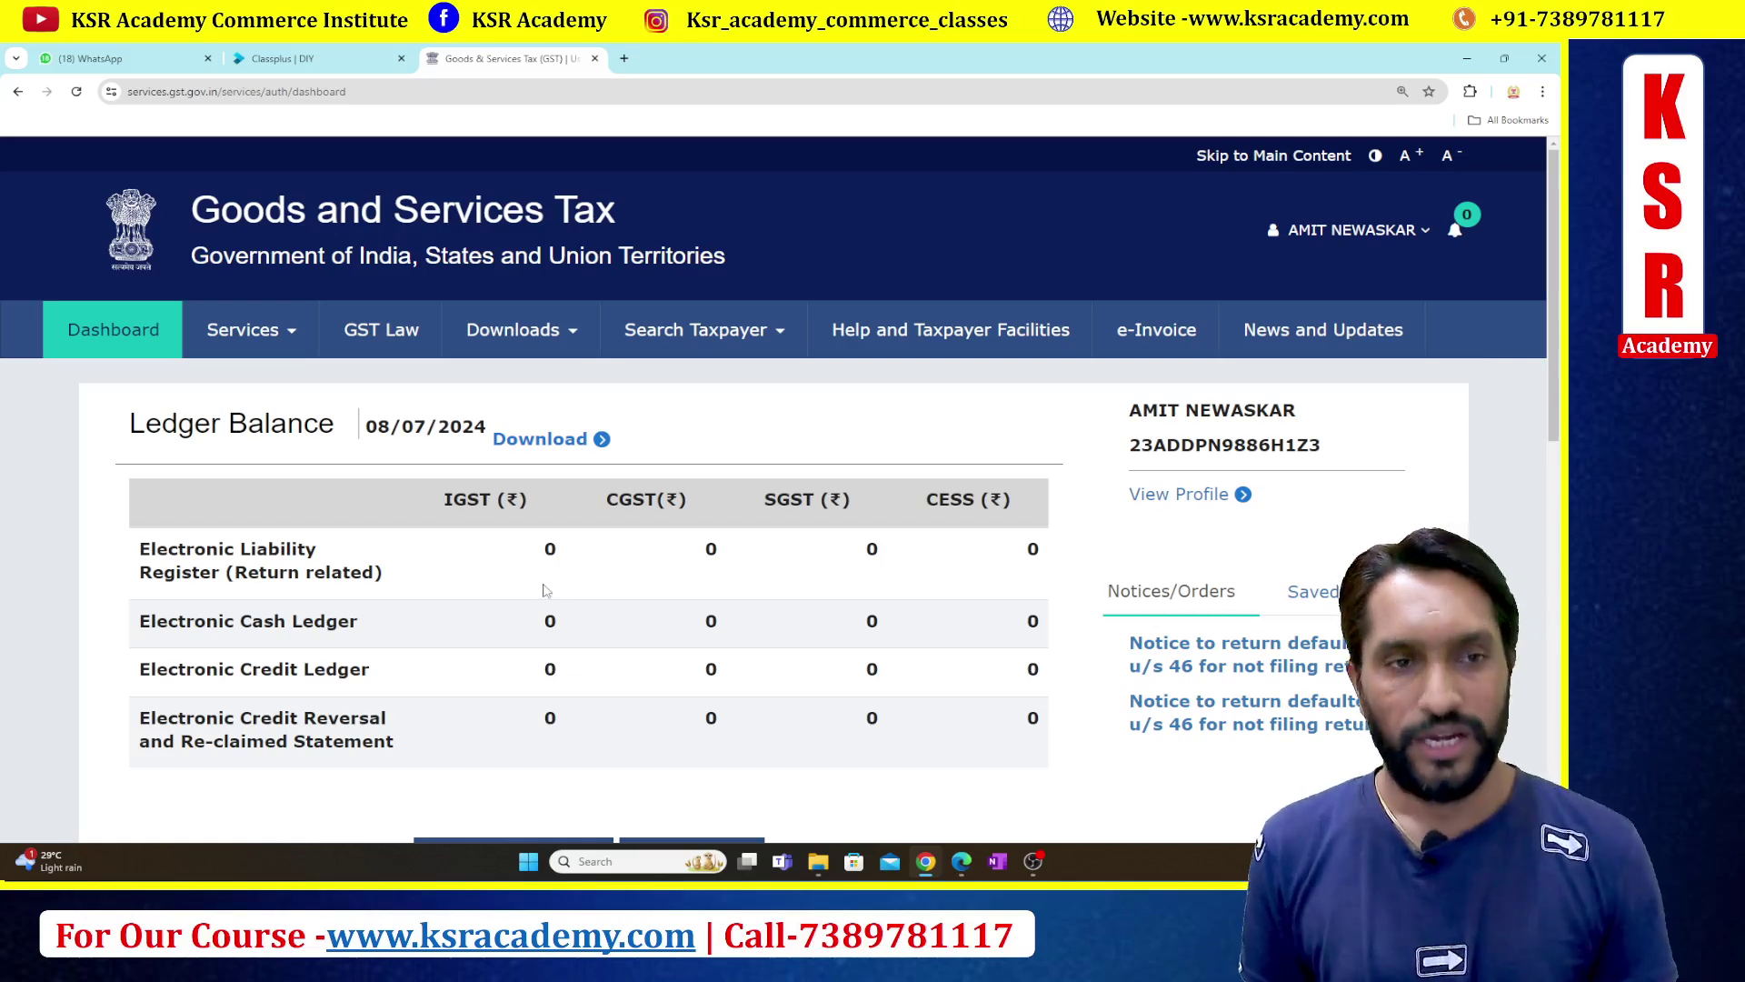
# - Open the Opt-in for Quarterly Return page from the Returns services menu
pyautogui.click(287, 333)
pyautogui.moveTo(350, 380)
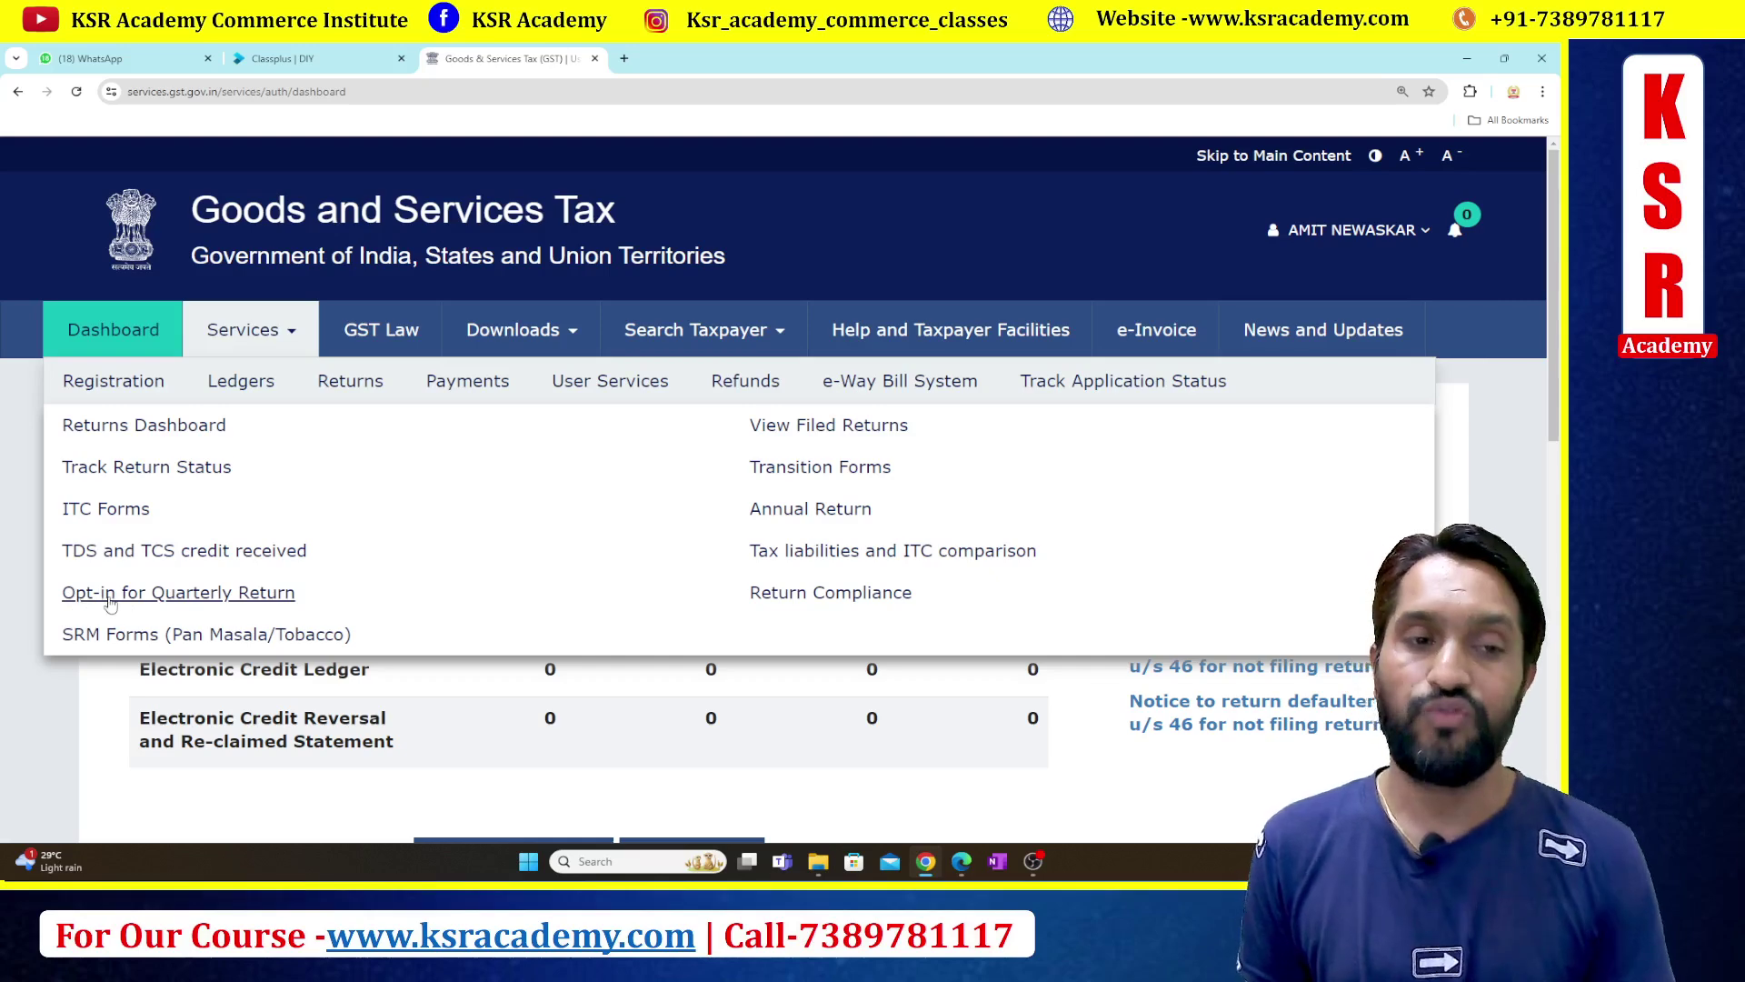
pyautogui.click(110, 595)
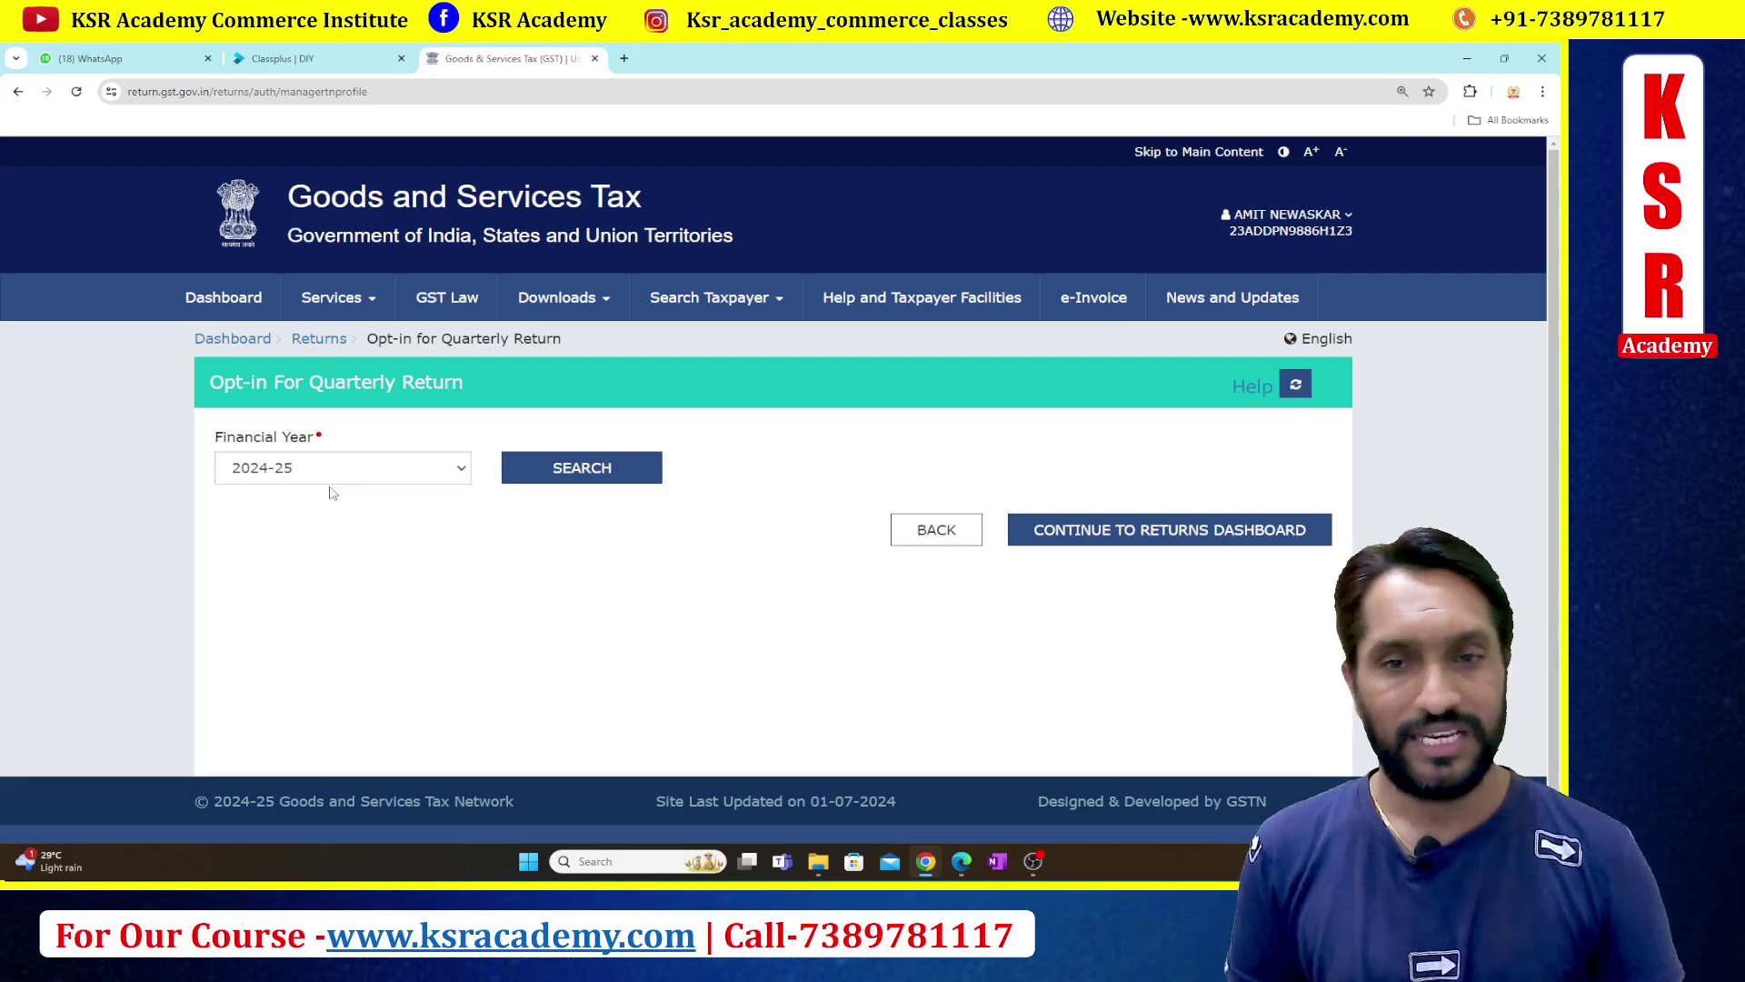
# - Search 2024-25 return frequencies and scroll to the Q1–Q4 quarterly table
pyautogui.click(582, 468)
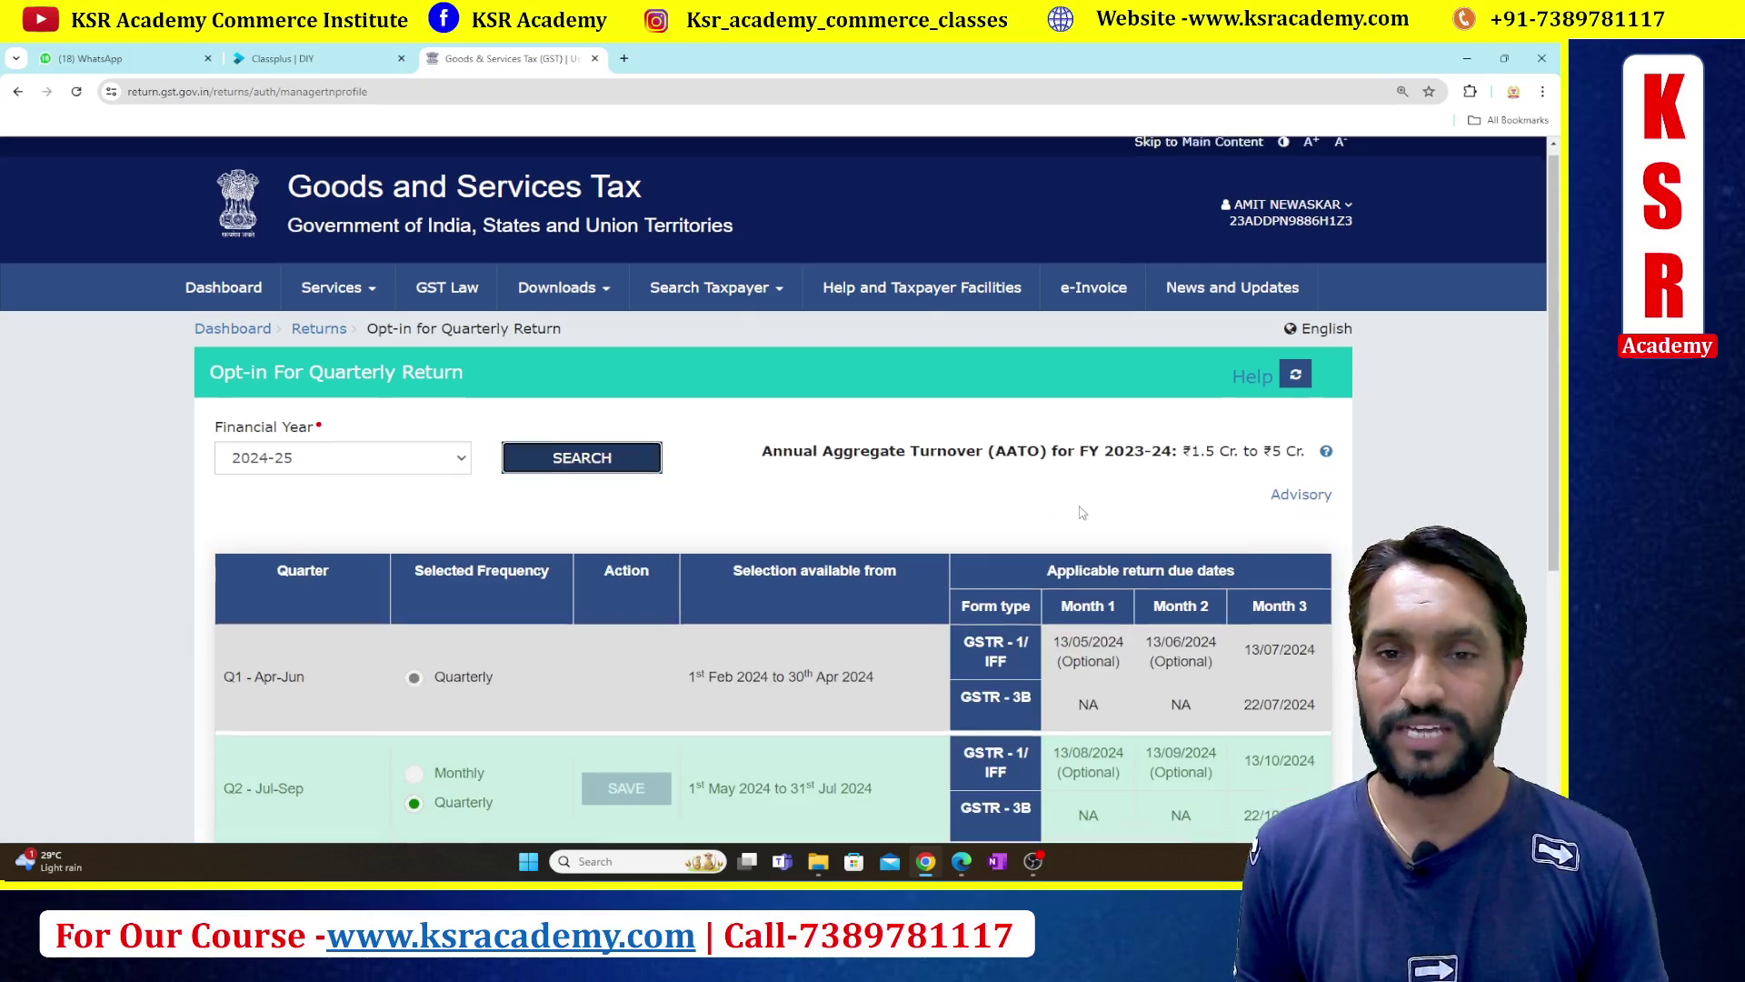
pyautogui.scroll(-1, 836, 416)
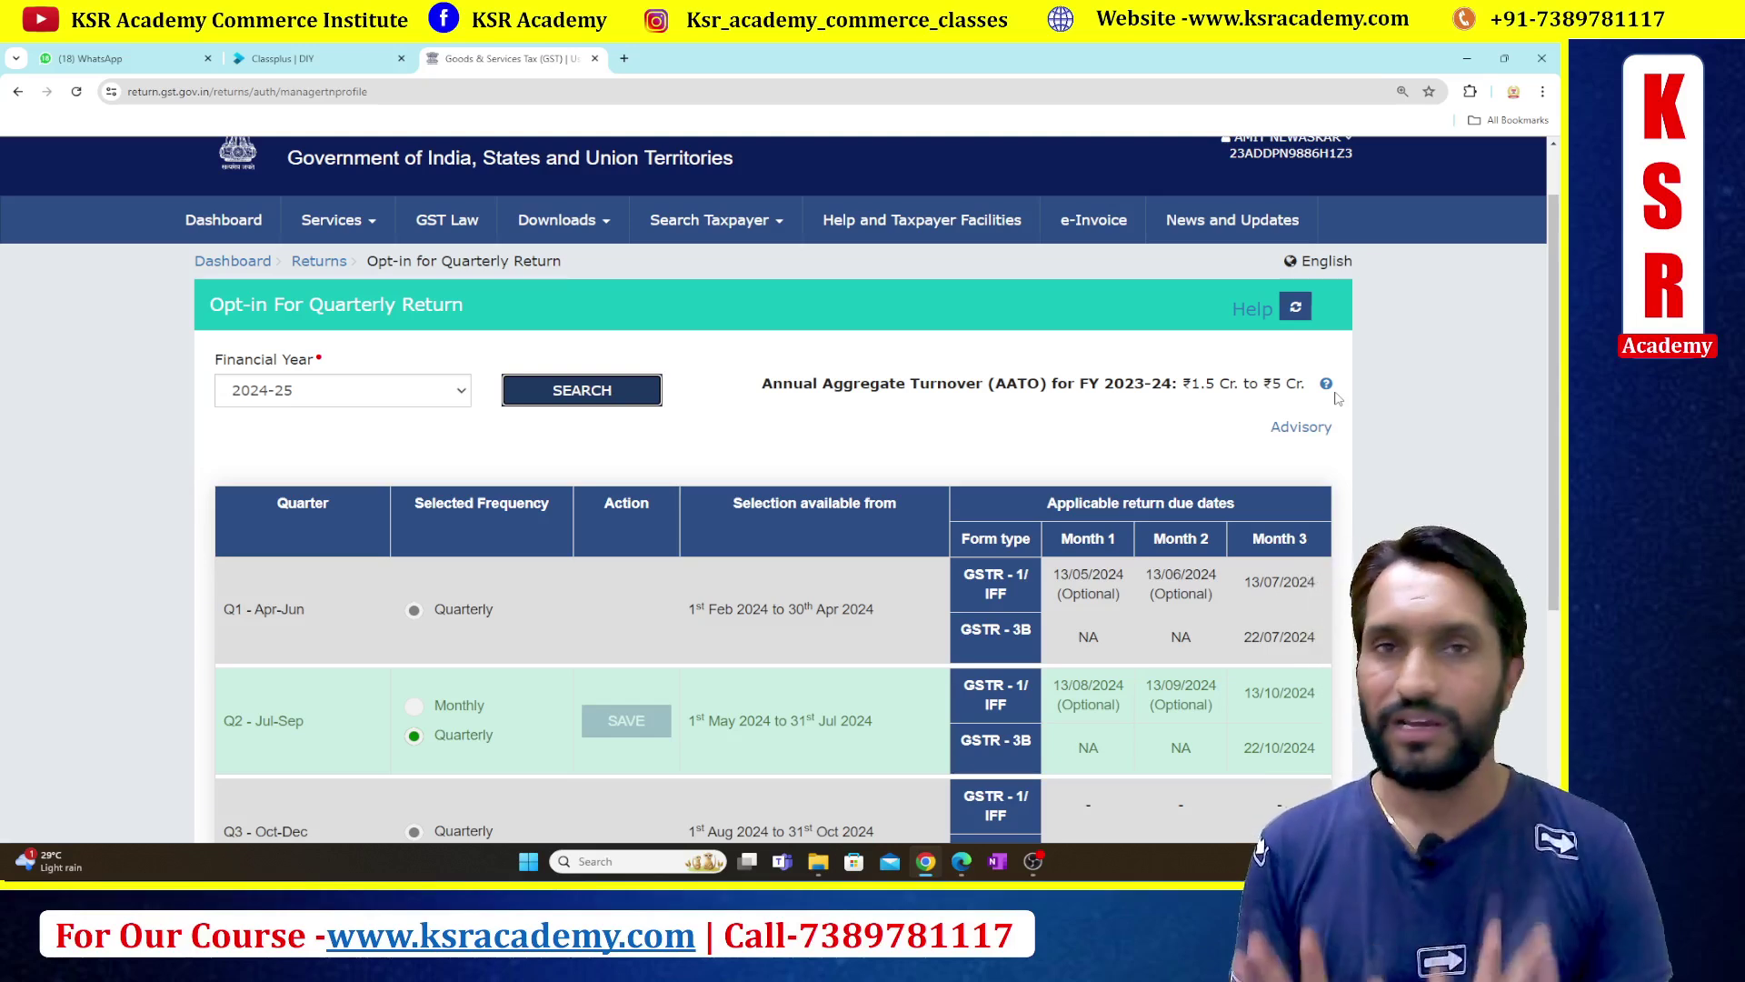
pyautogui.scroll(-2, 990, 359)
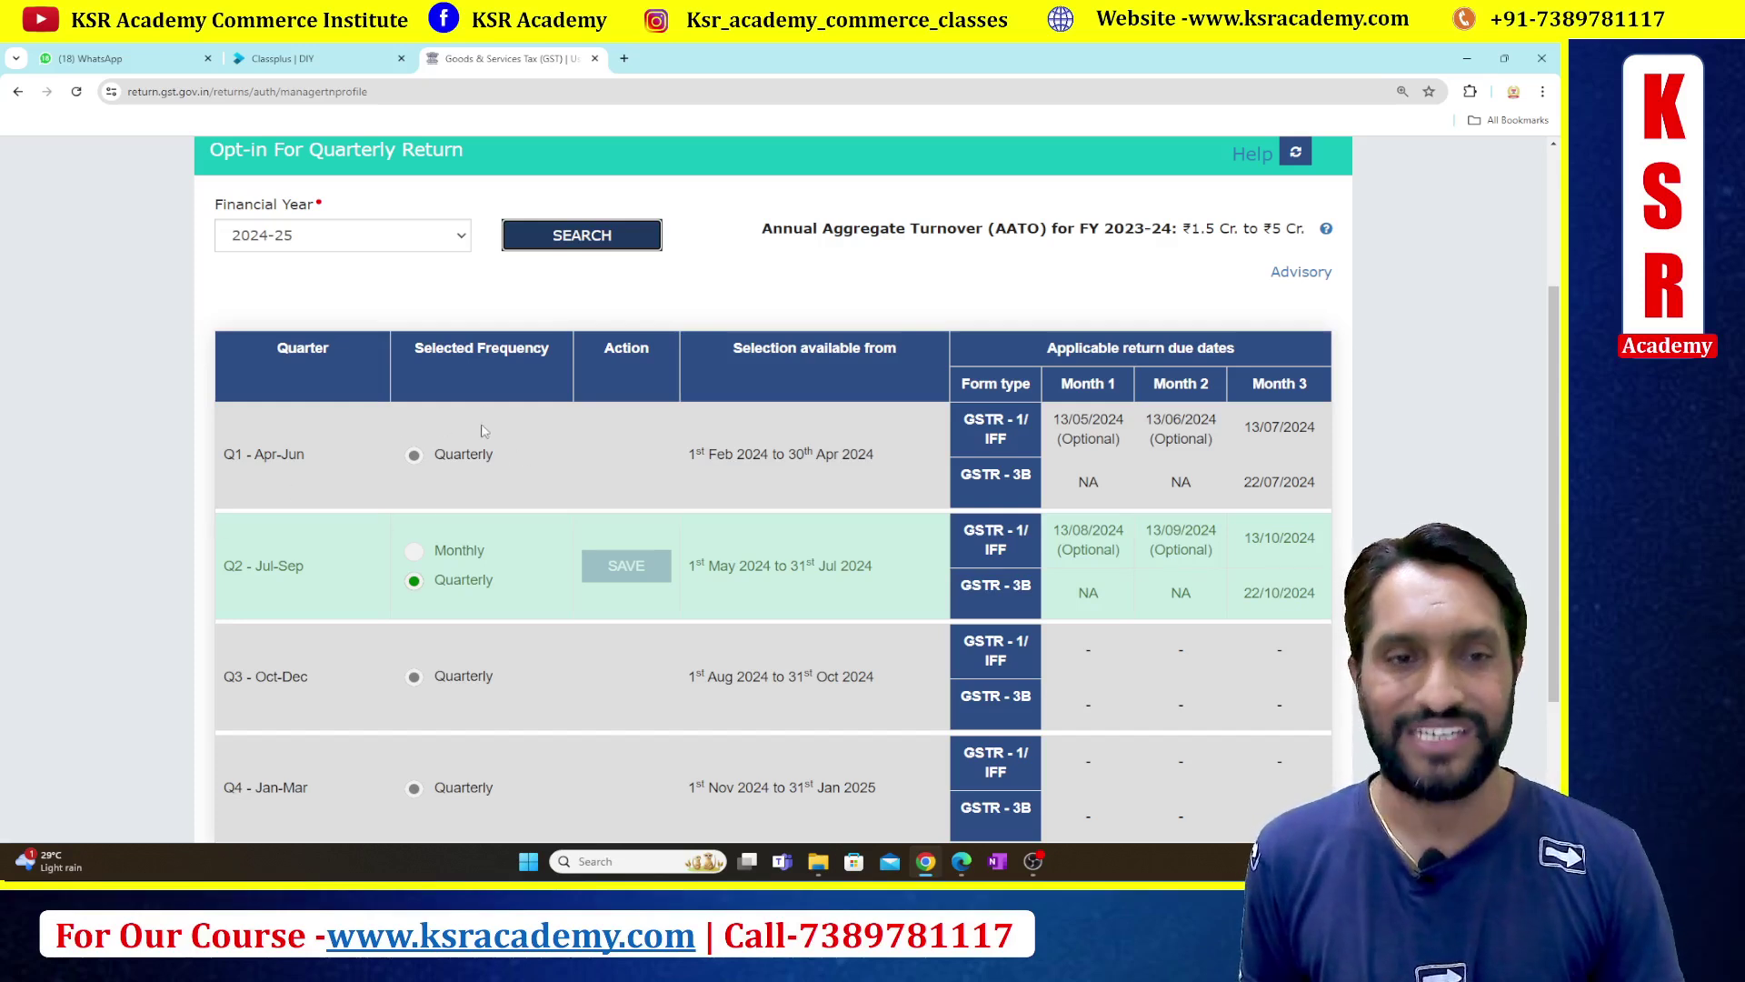
pyautogui.scroll(-1, 574, 407)
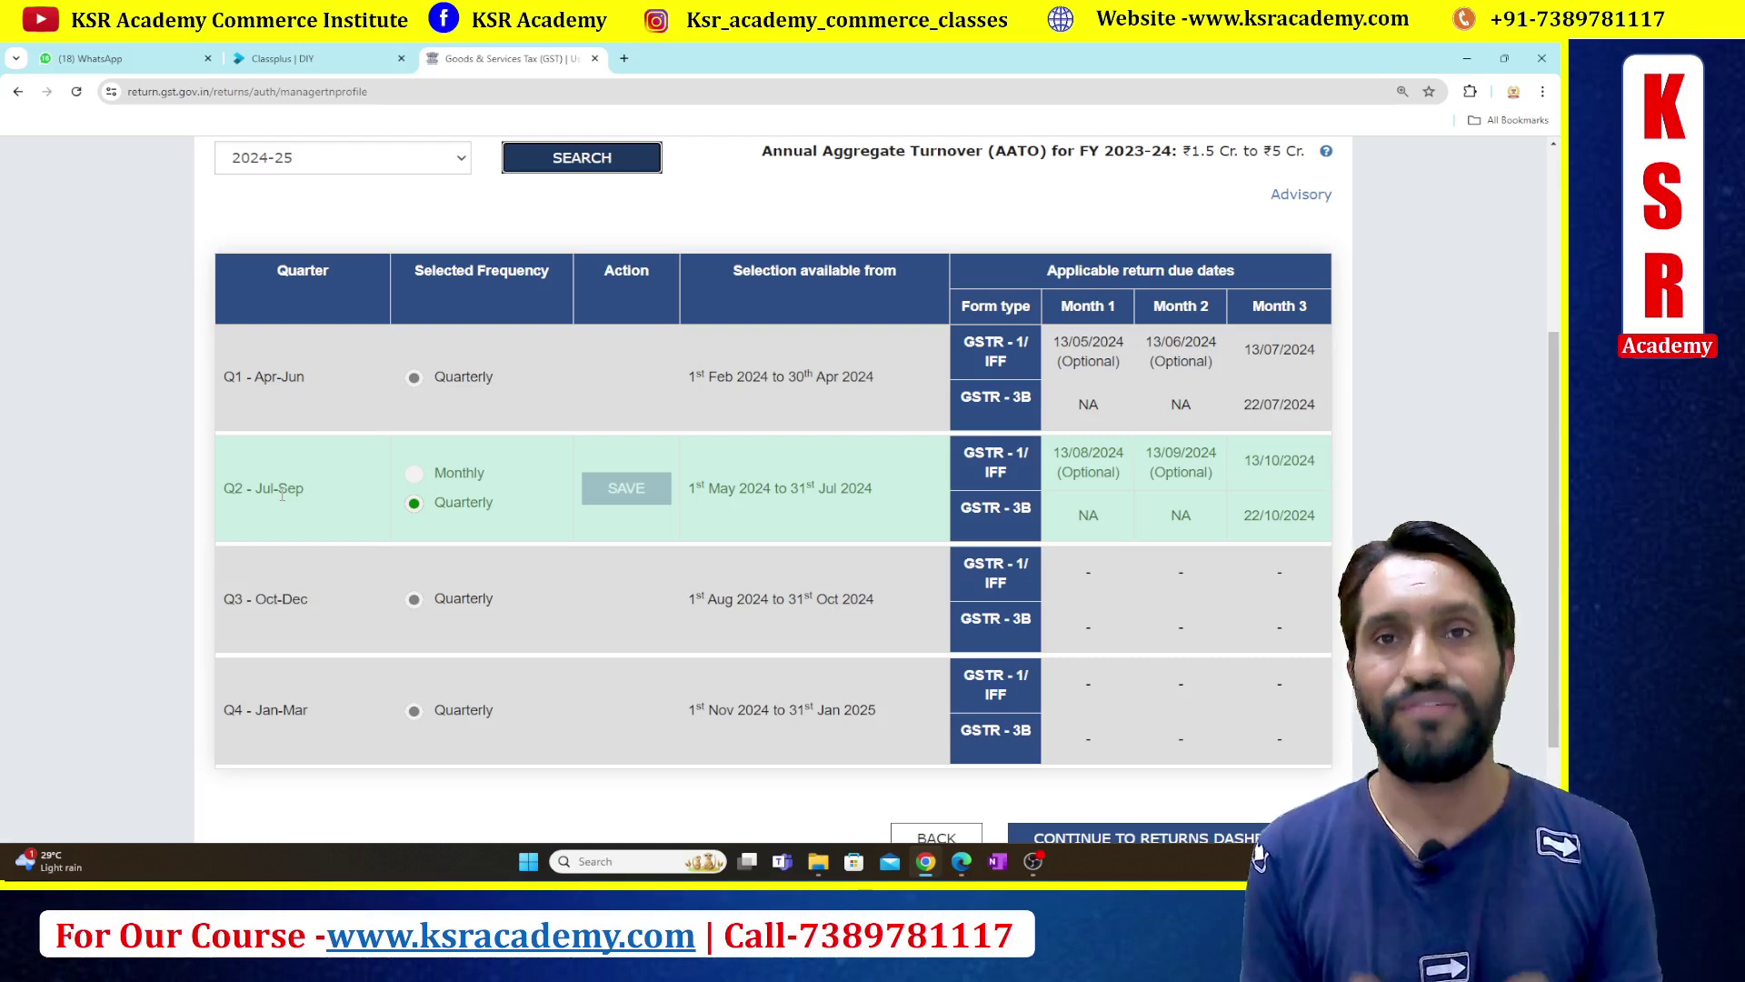
pyautogui.click(415, 473)
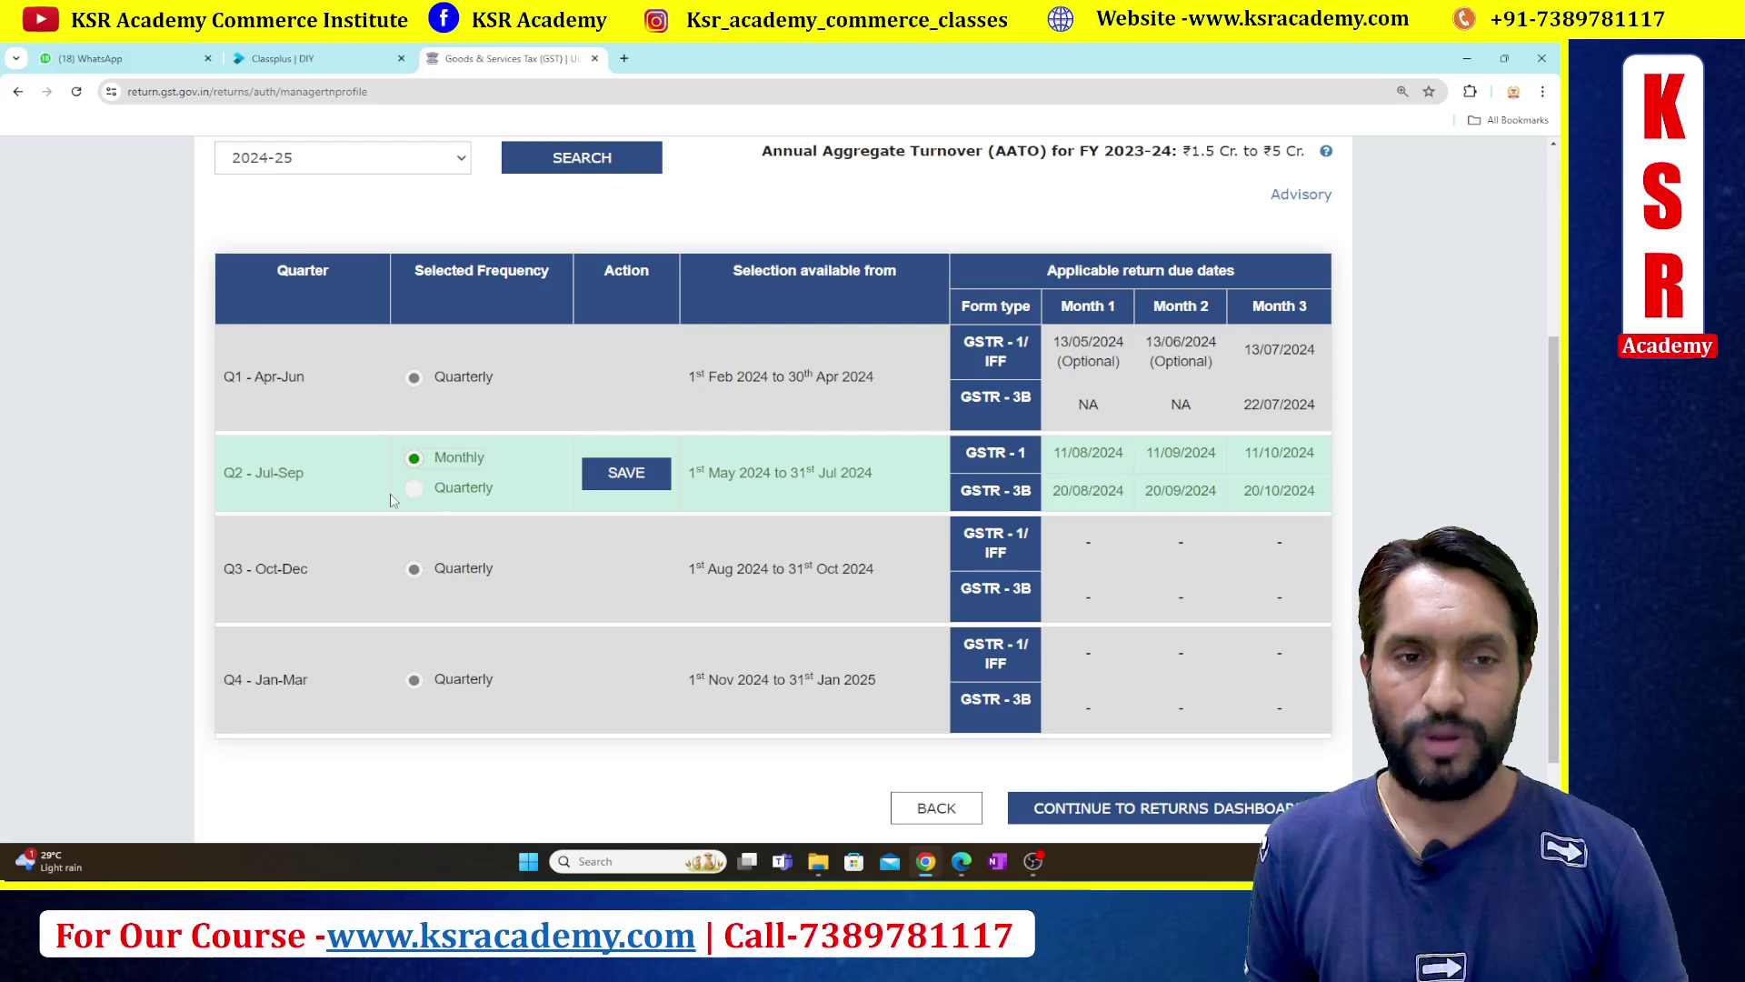
pyautogui.click(415, 491)
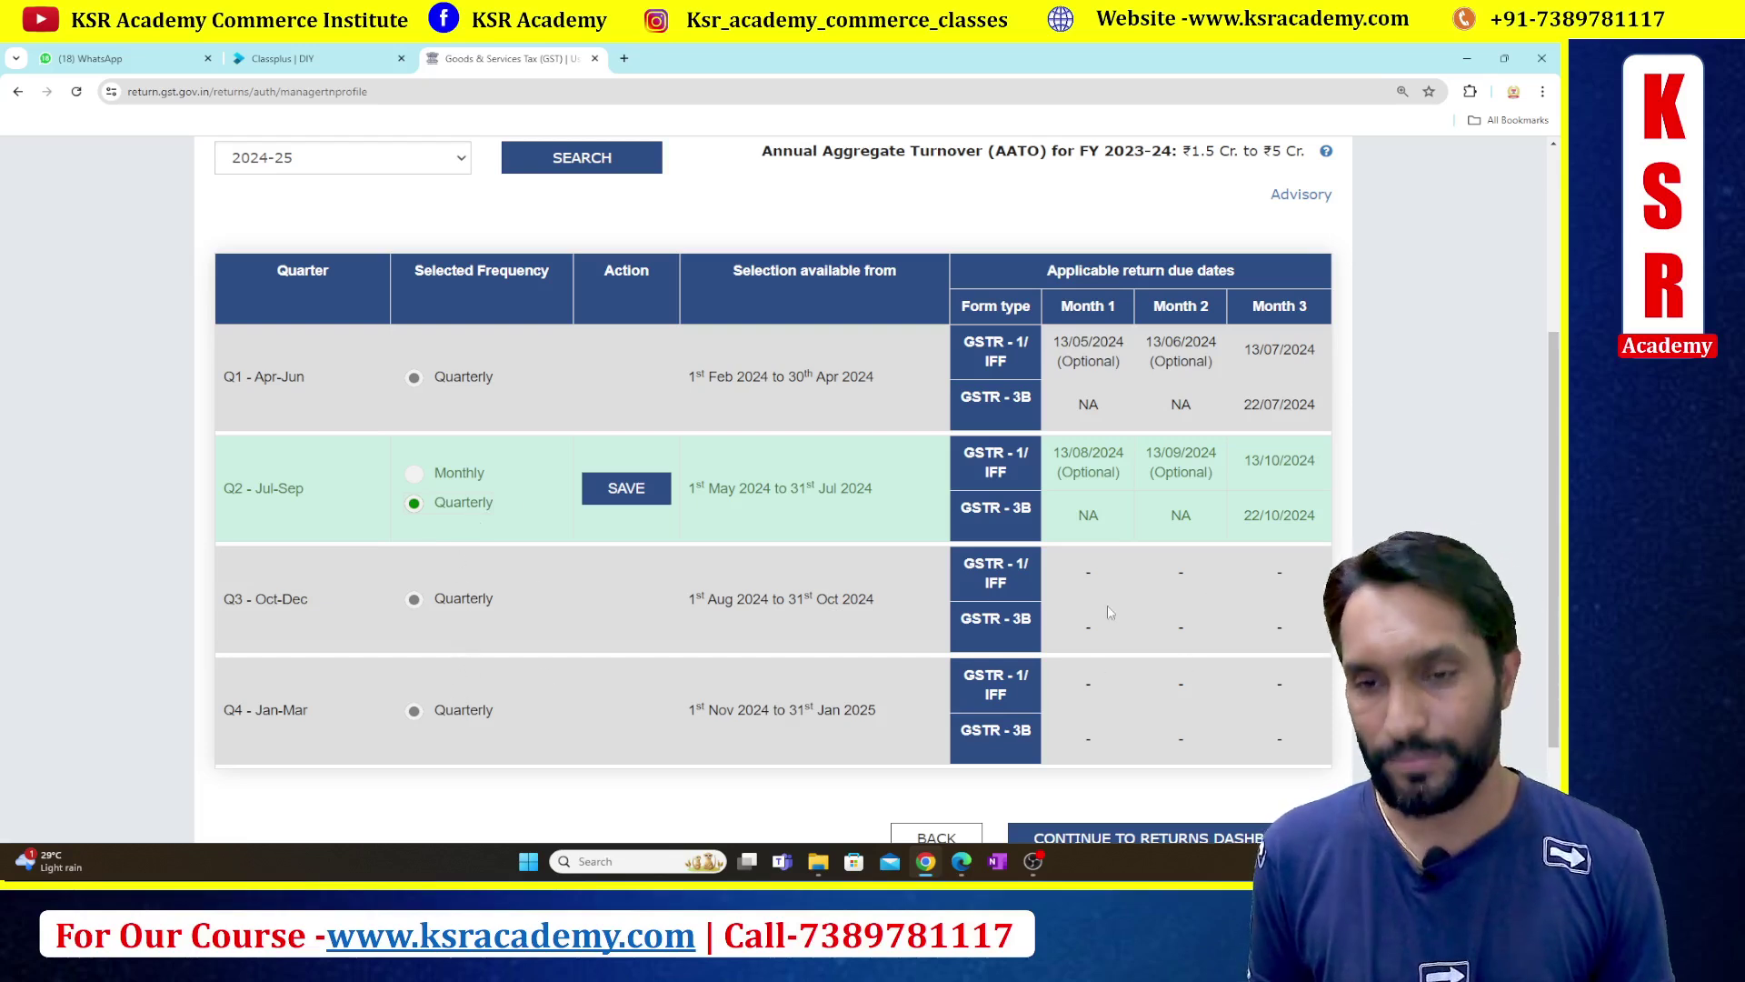
# - Reselect Quarterly for Q2 Jul–Sep and save the filing frequency
pyautogui.click(413, 474)
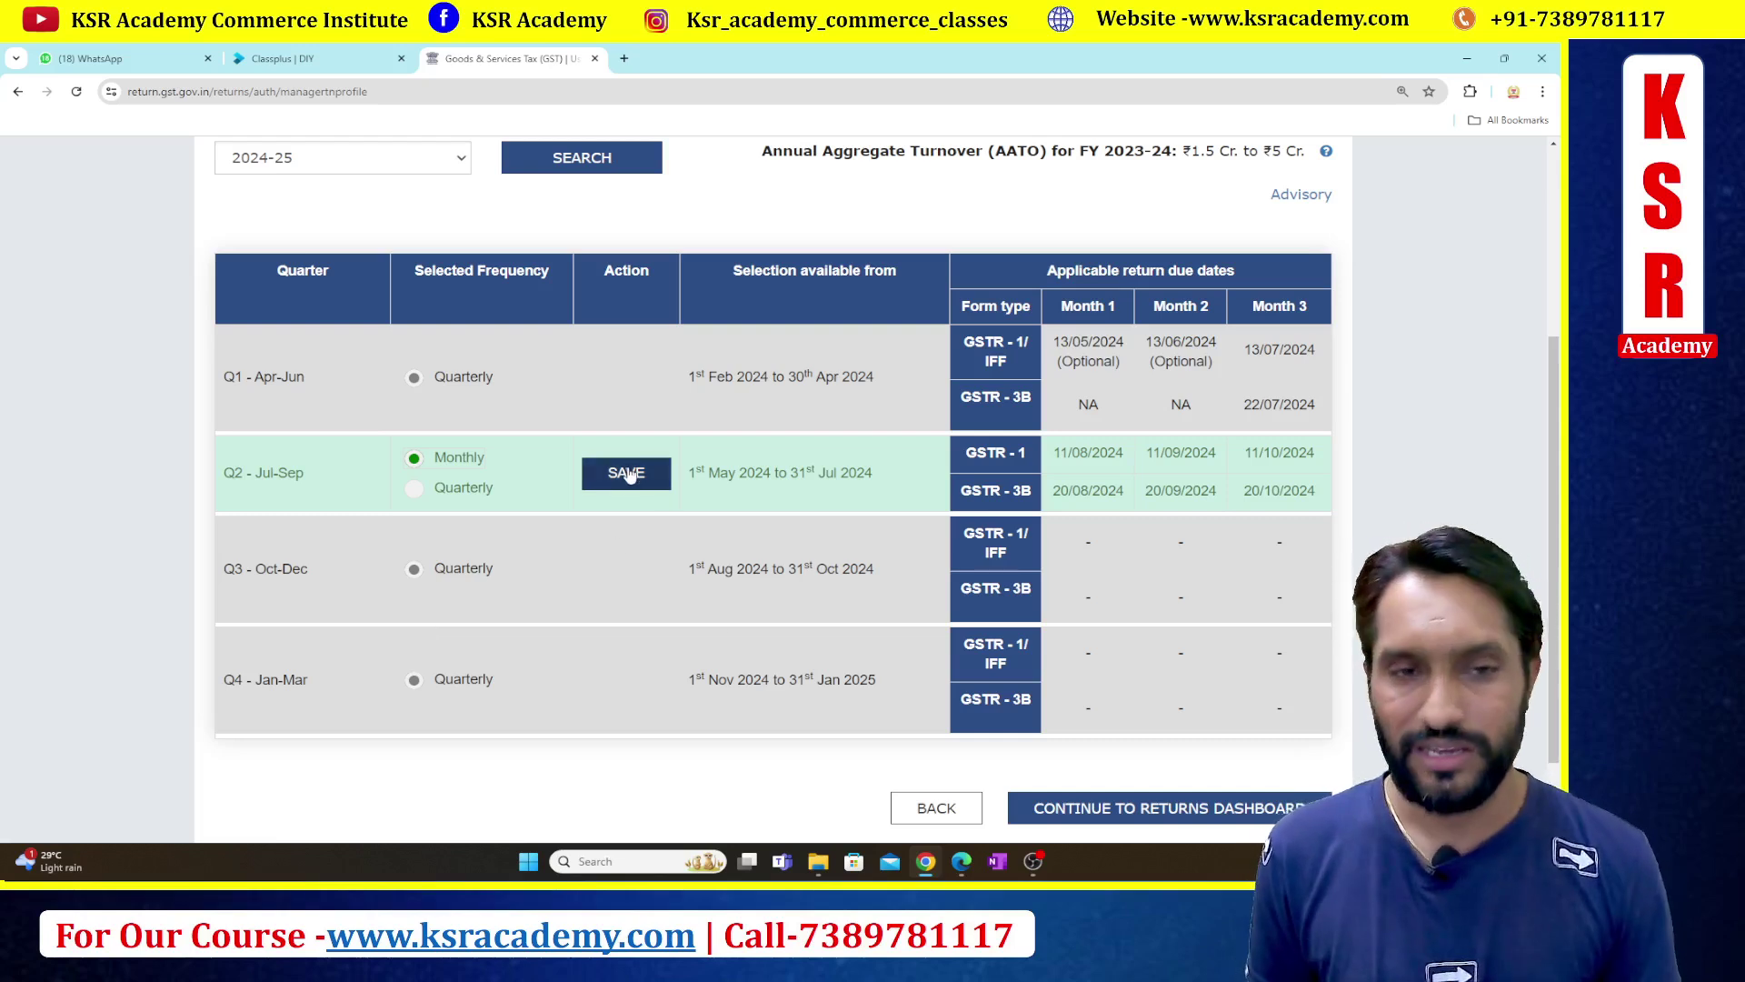
pyautogui.click(413, 488)
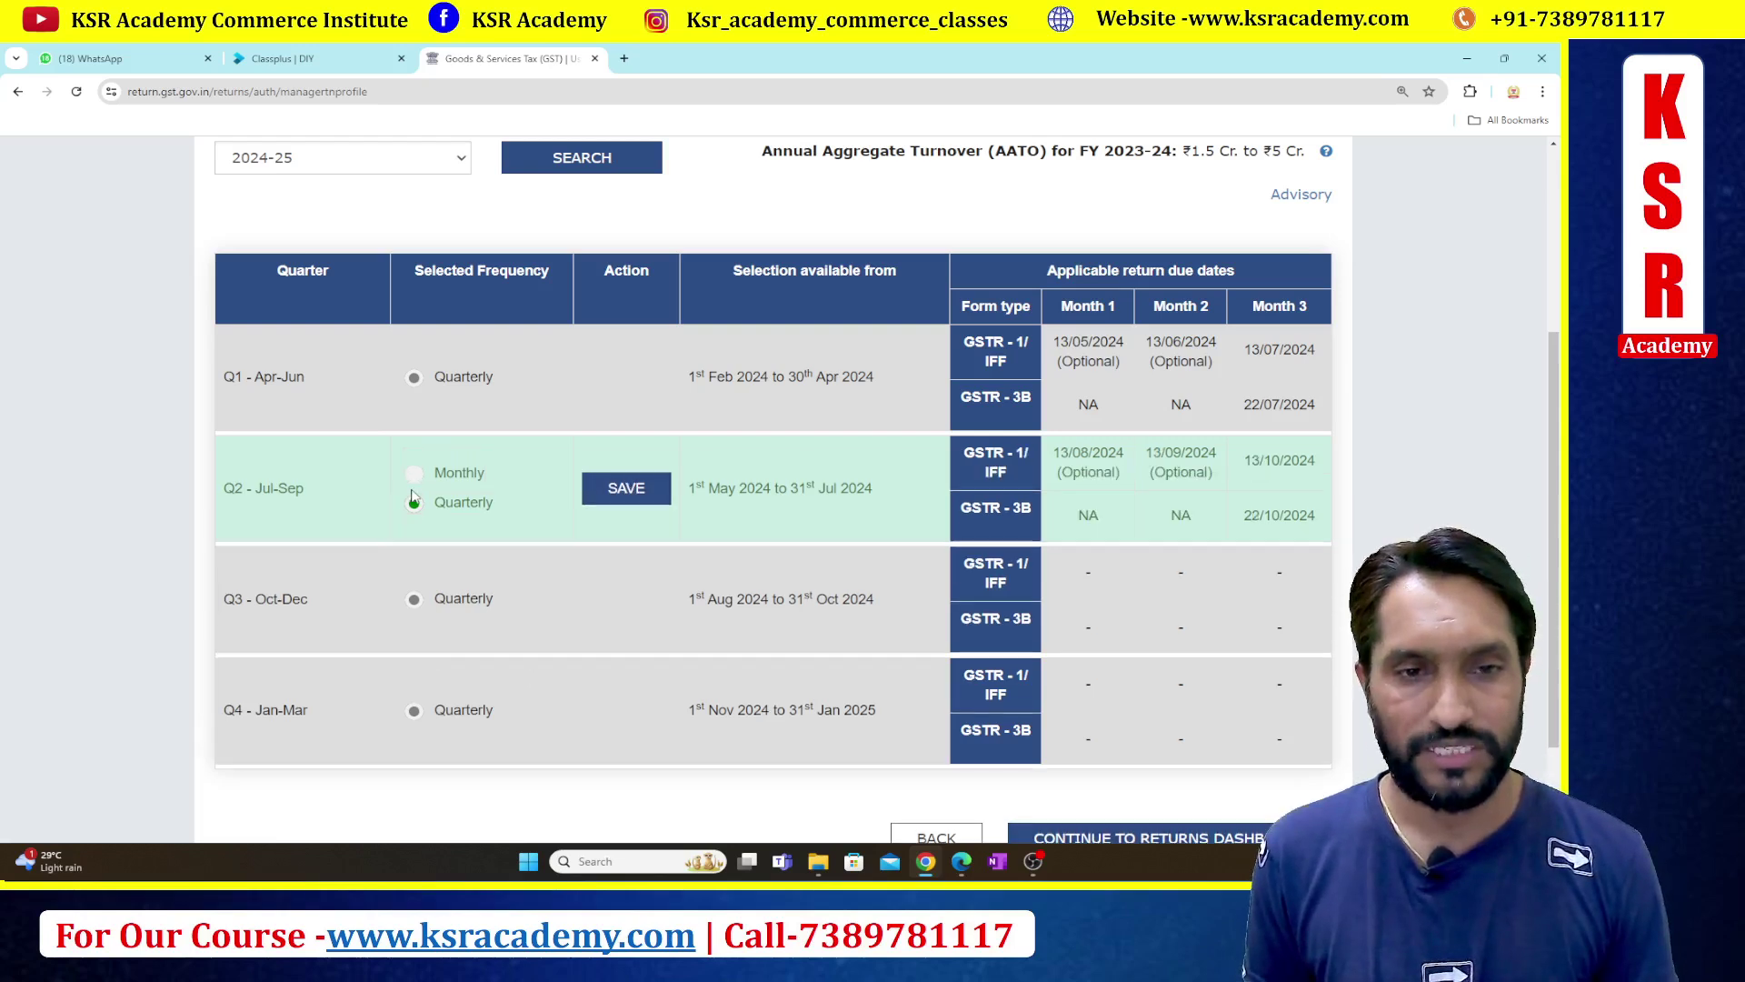
pyautogui.click(634, 500)
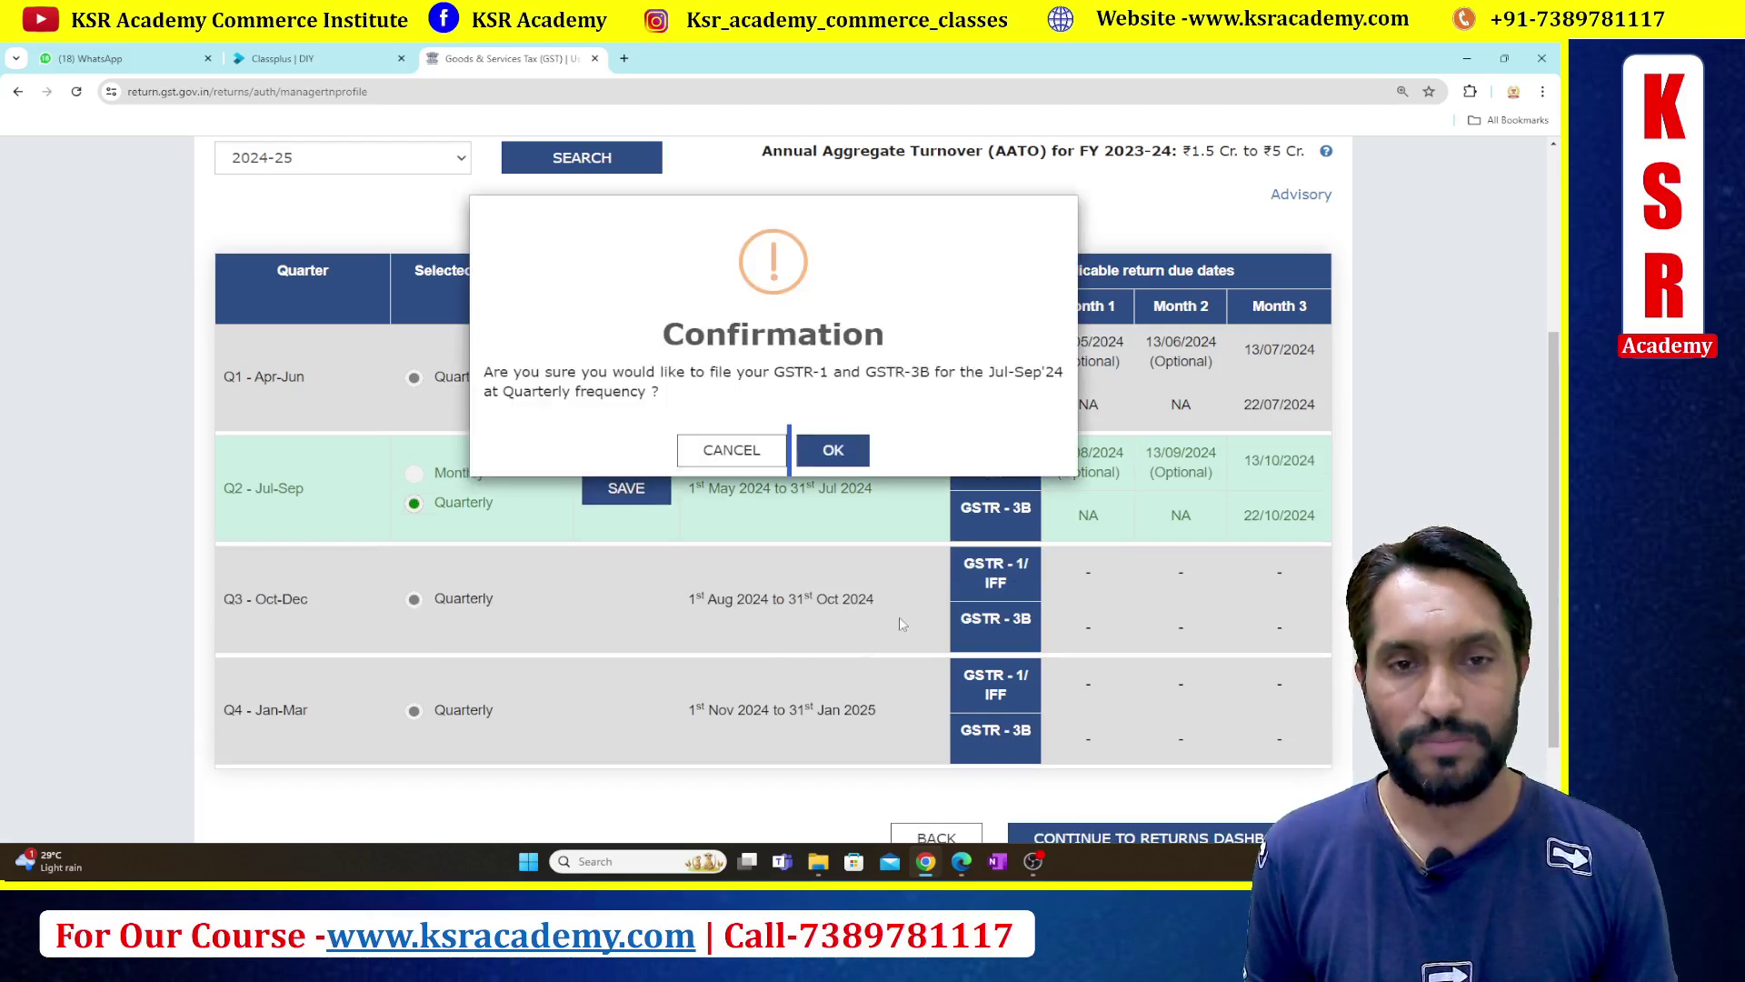
# - Confirm the Q2 quarterly filing and dismiss the already-Quarterly error
pyautogui.click(847, 464)
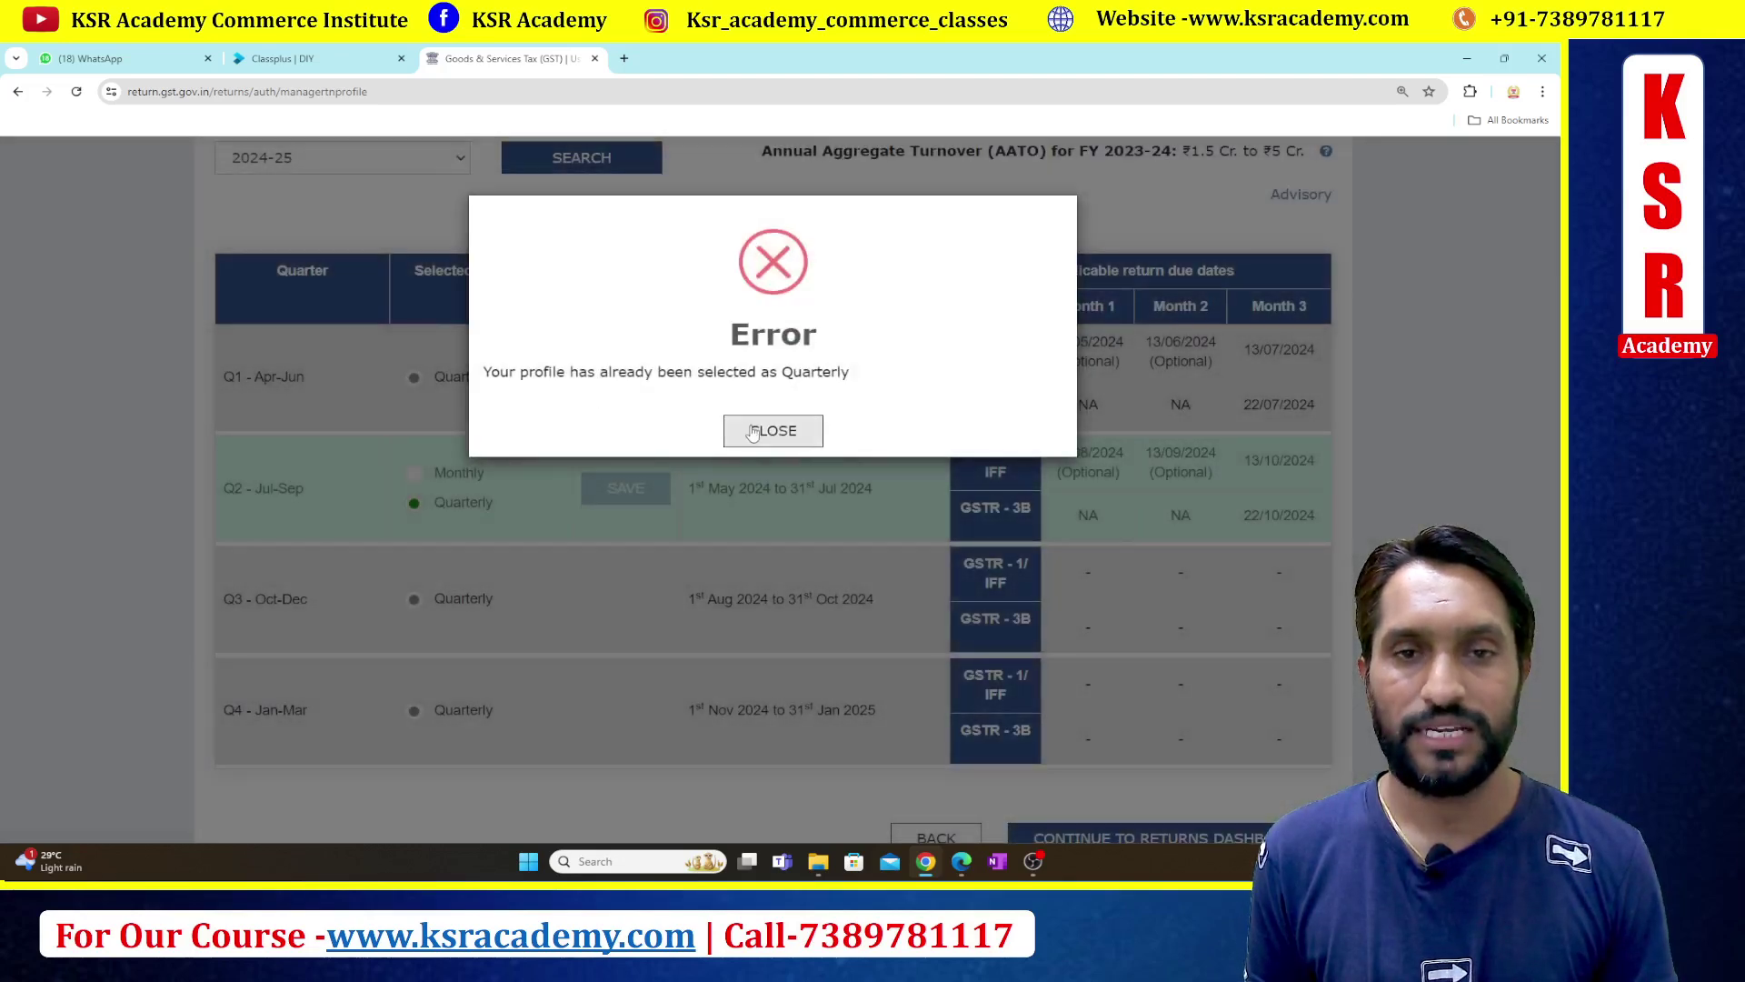
pyautogui.click(772, 429)
pyautogui.scroll(-2, 1211, 525)
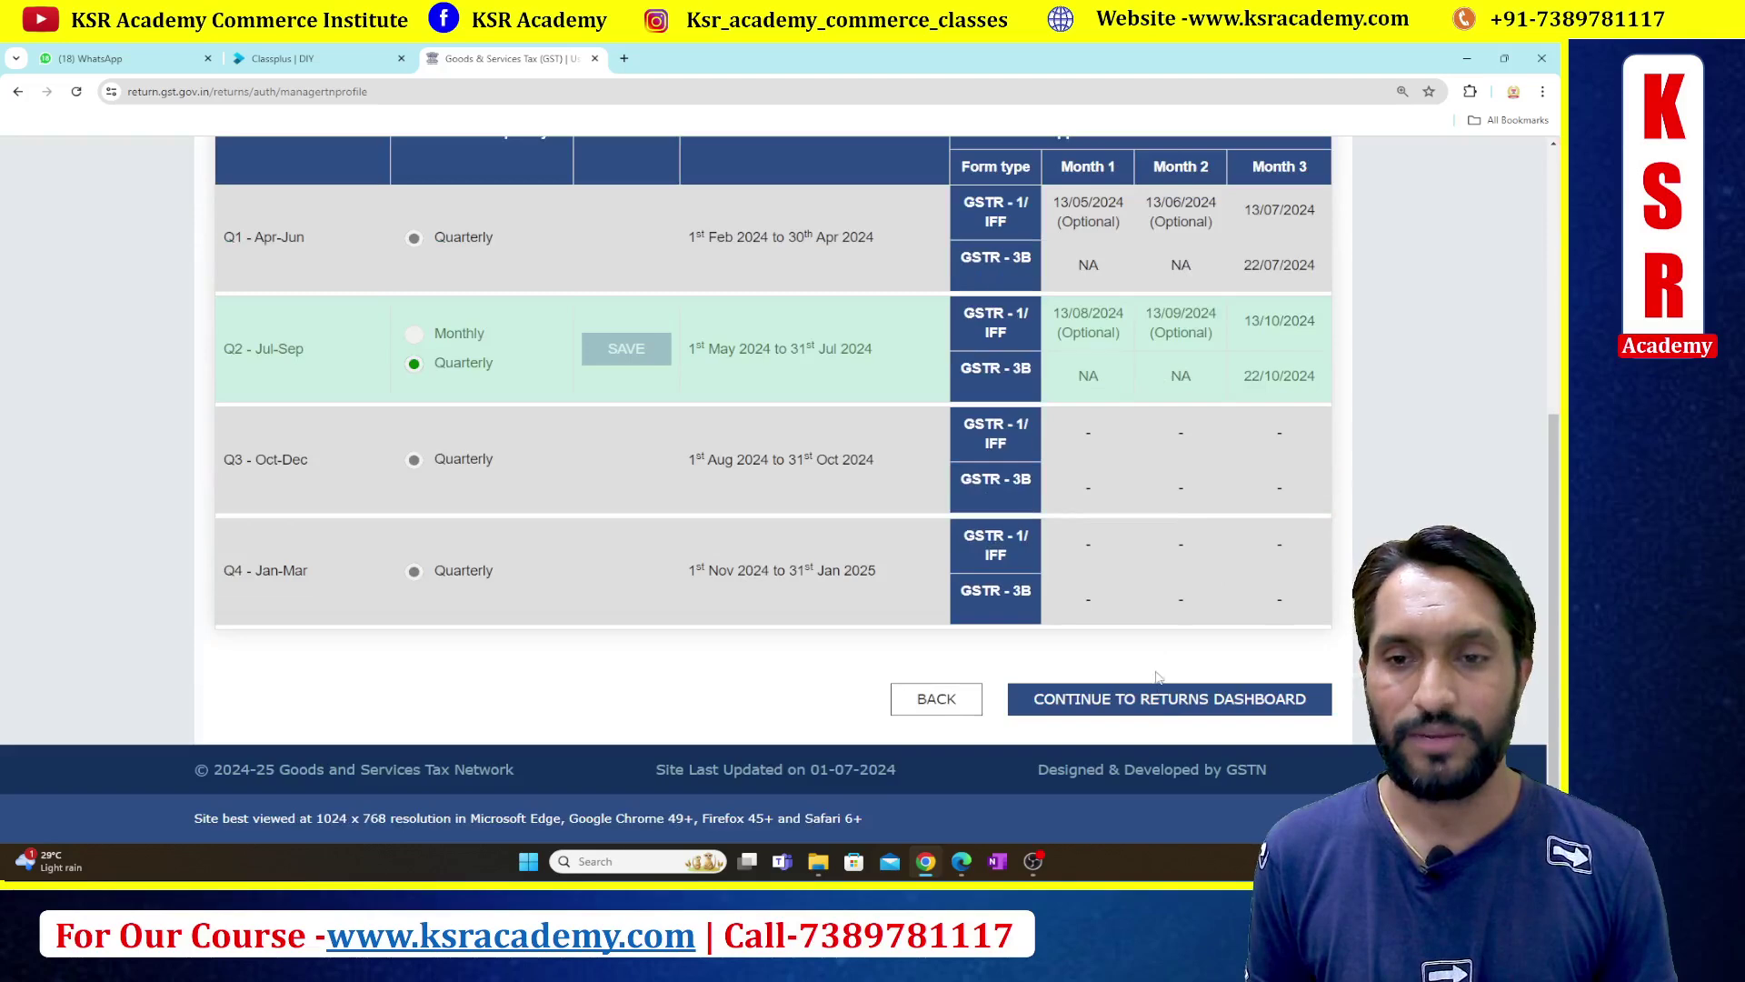
# - Load the returns dashboard for 2024-25, Quarter 2 (Jul - Sep), July
pyautogui.click(1156, 708)
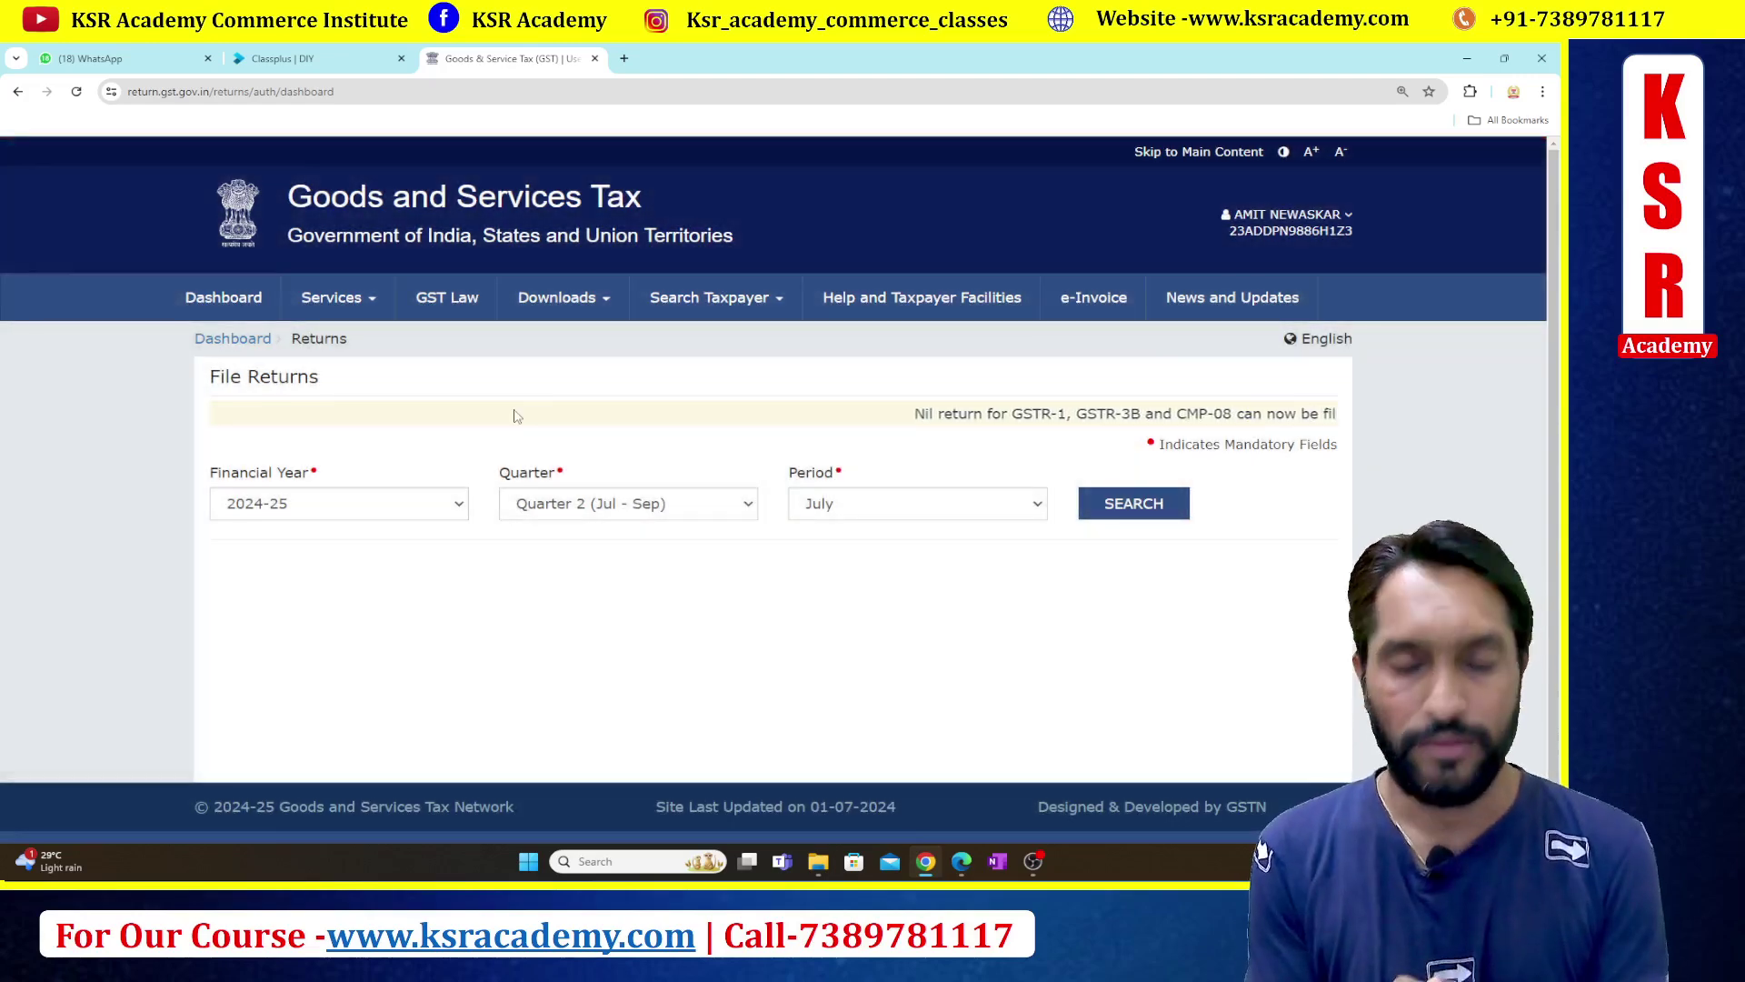
pyautogui.click(1134, 503)
pyautogui.scroll(-3, 689, 536)
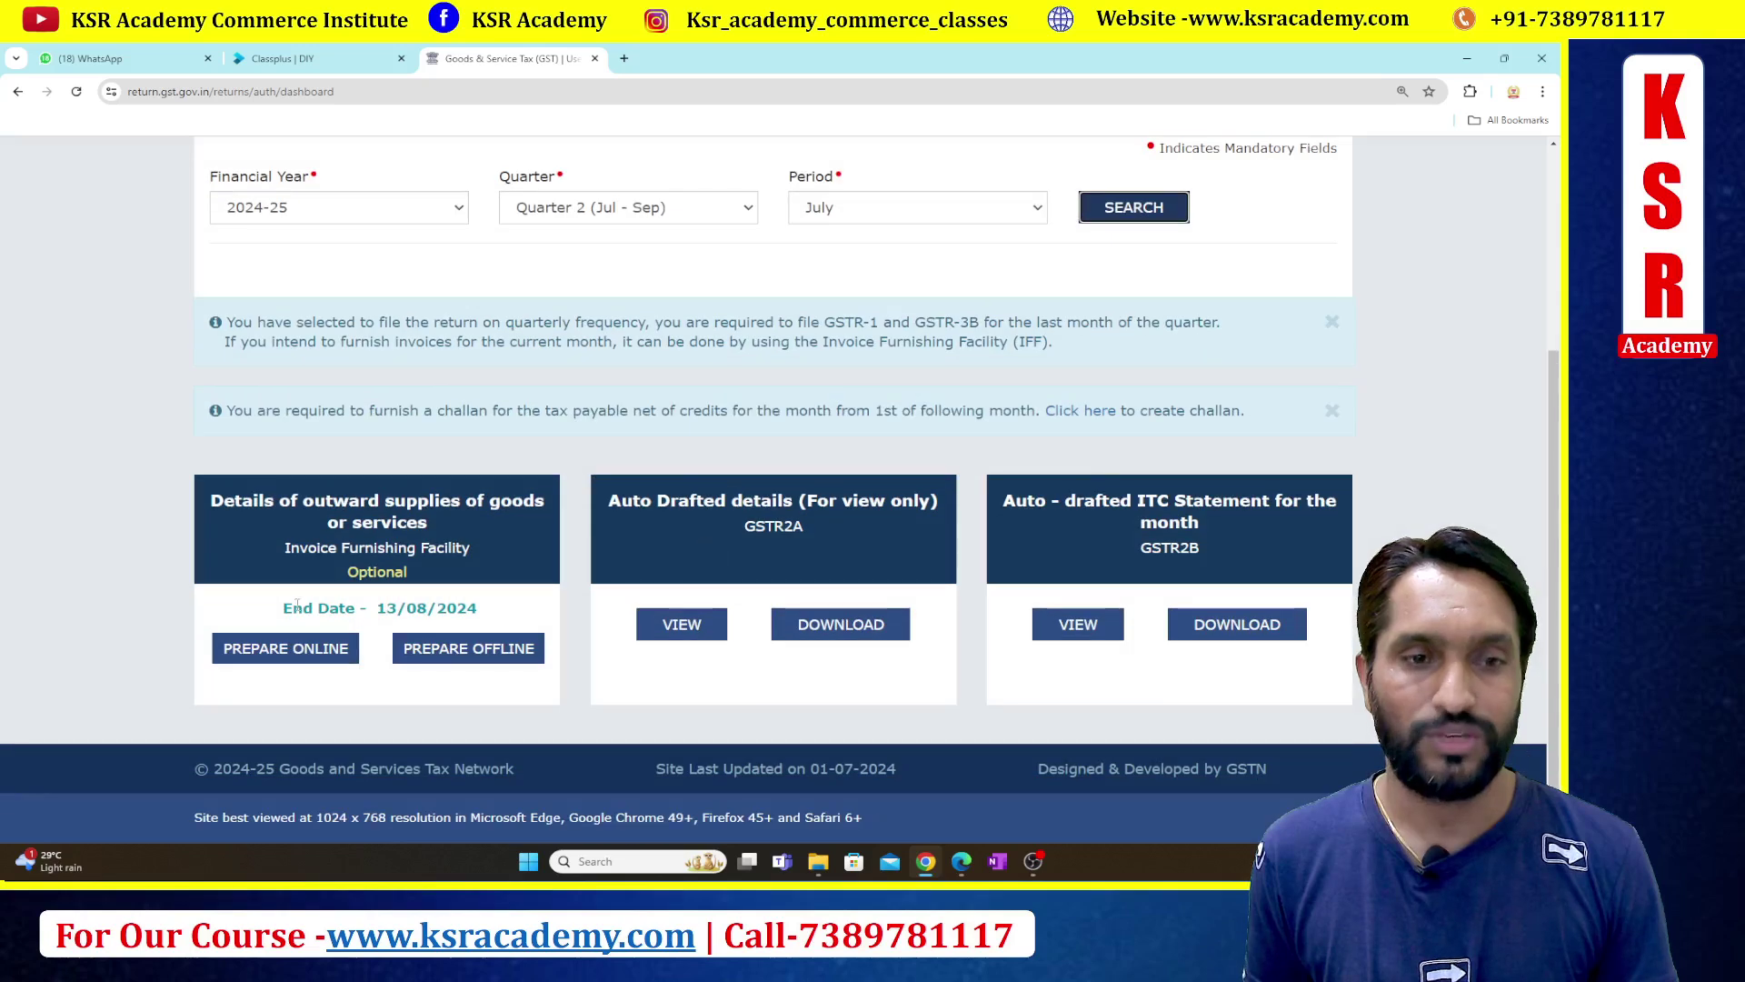